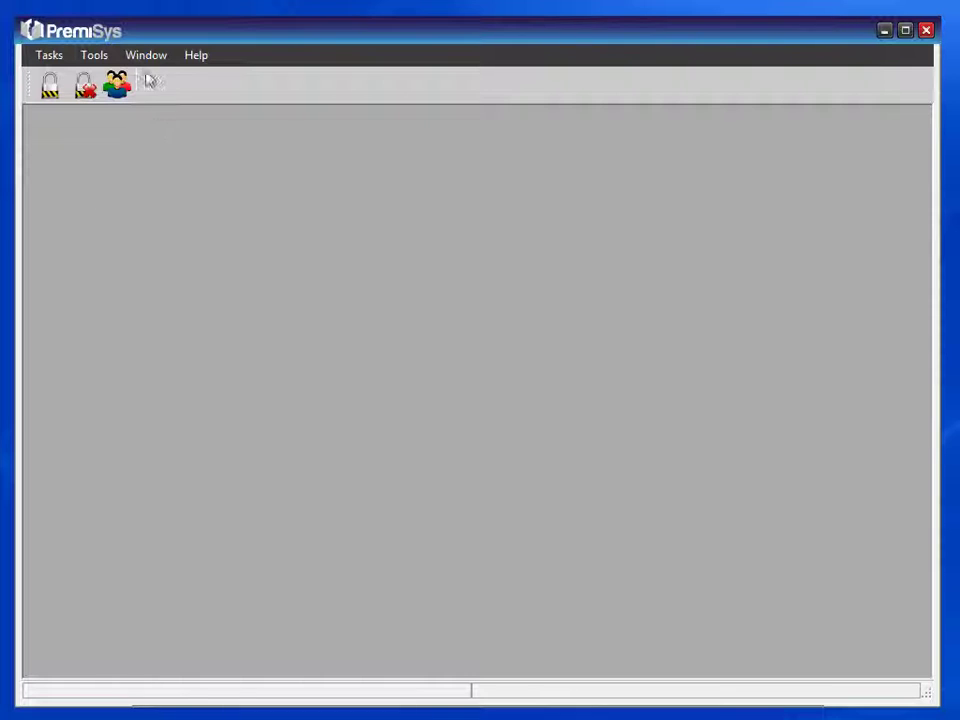
# - Open the Options window from the Tools menu
pyautogui.click(93, 58)
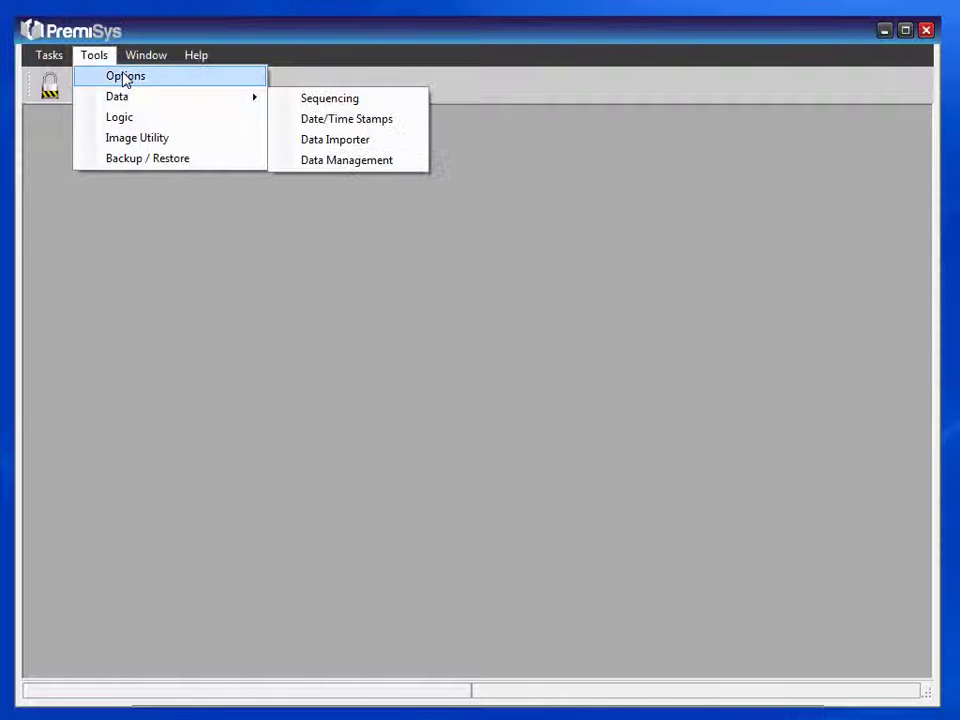
pyautogui.click(124, 77)
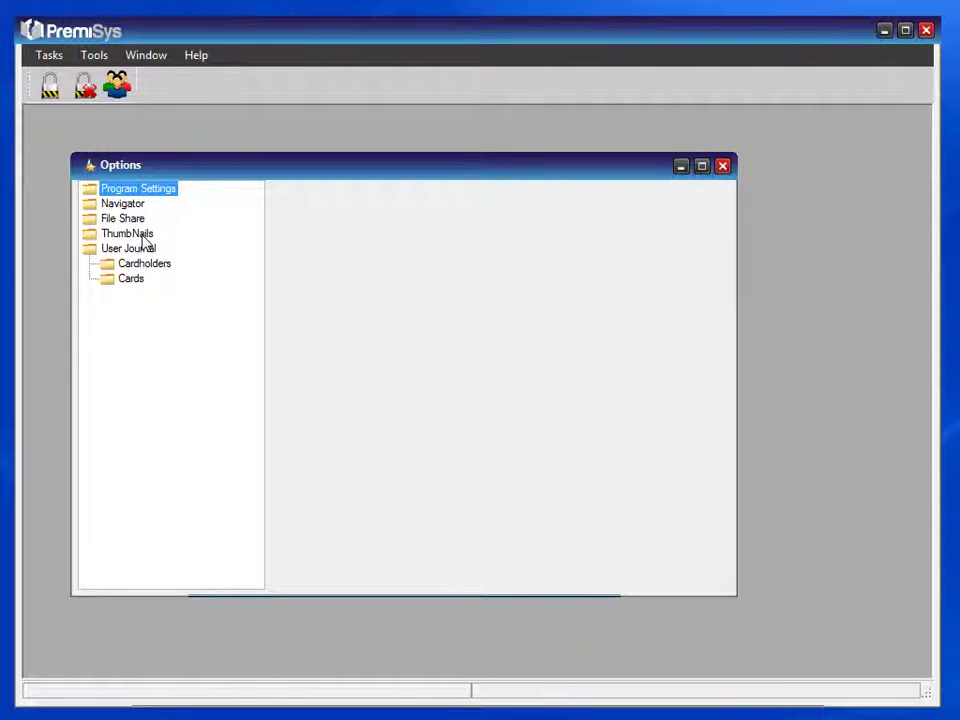
# - Set ThumbNails to FileShare storage, Cardholders table and PhotoShare field, then save
pyautogui.click(144, 236)
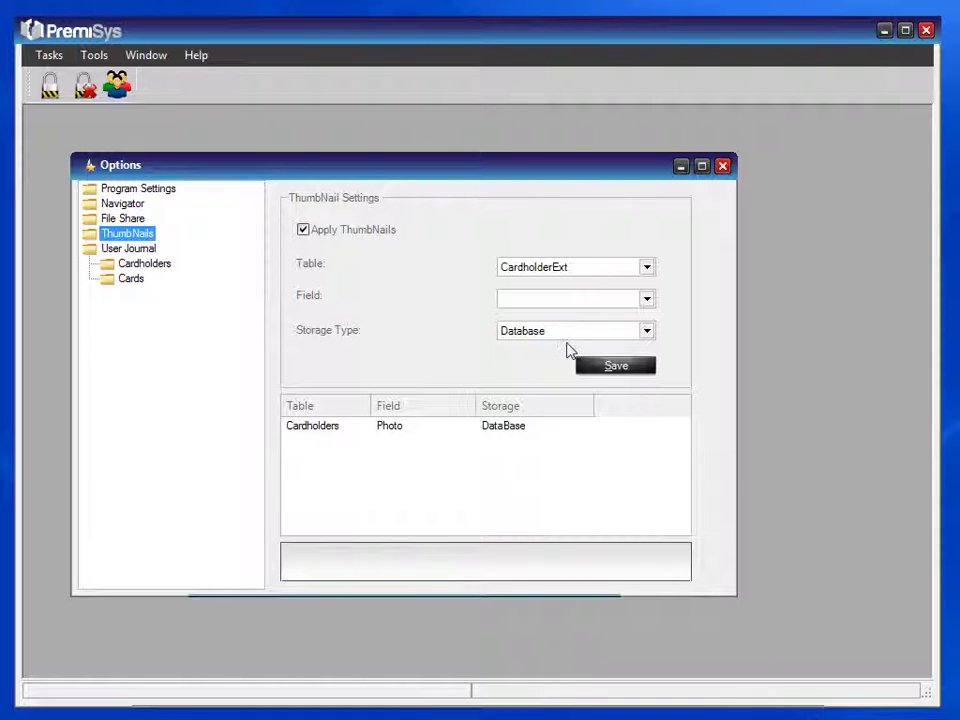
pyautogui.click(647, 333)
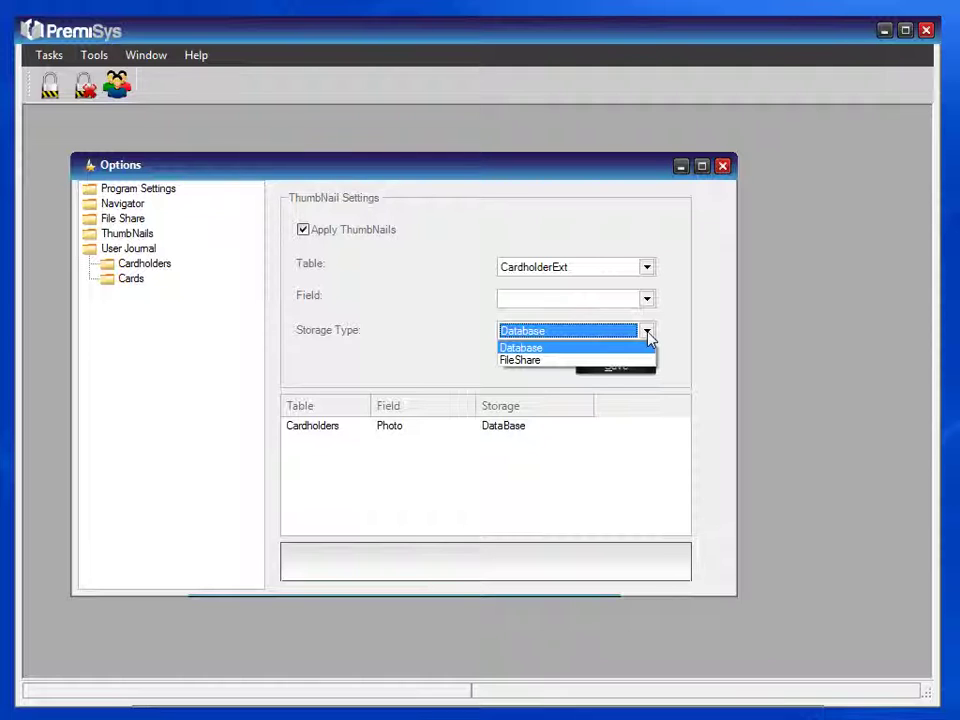
pyautogui.click(538, 361)
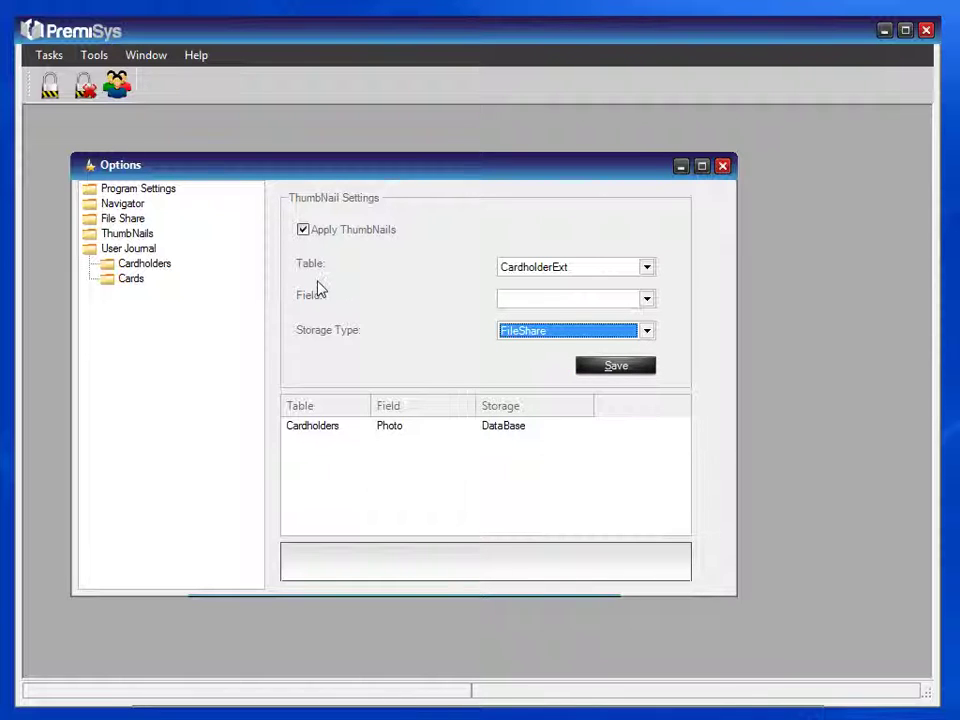
pyautogui.click(647, 270)
pyautogui.click(627, 298)
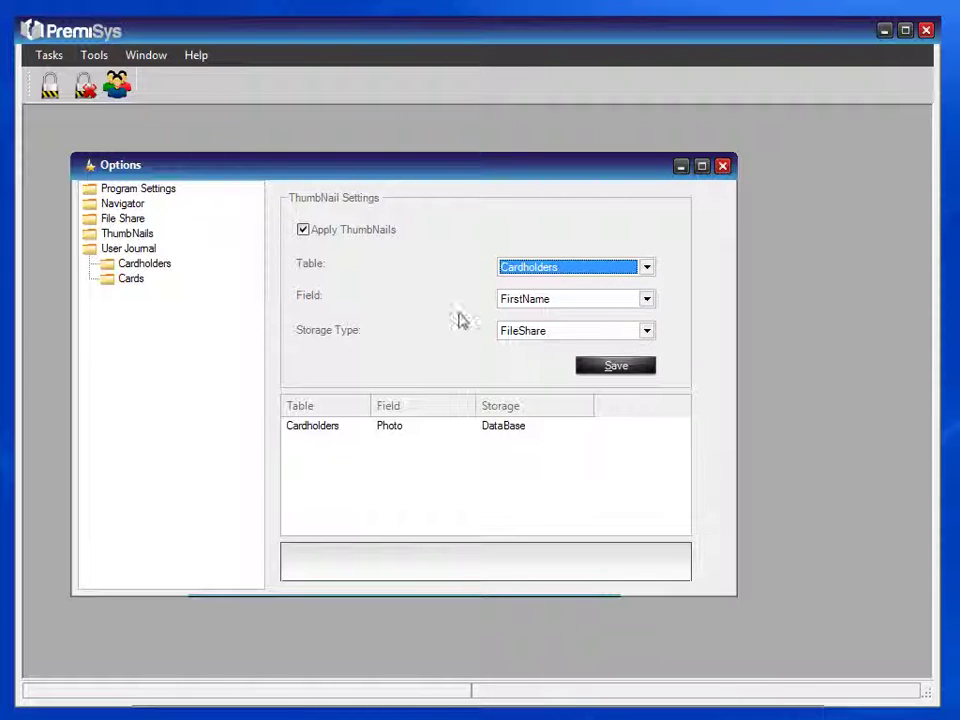
pyautogui.click(647, 301)
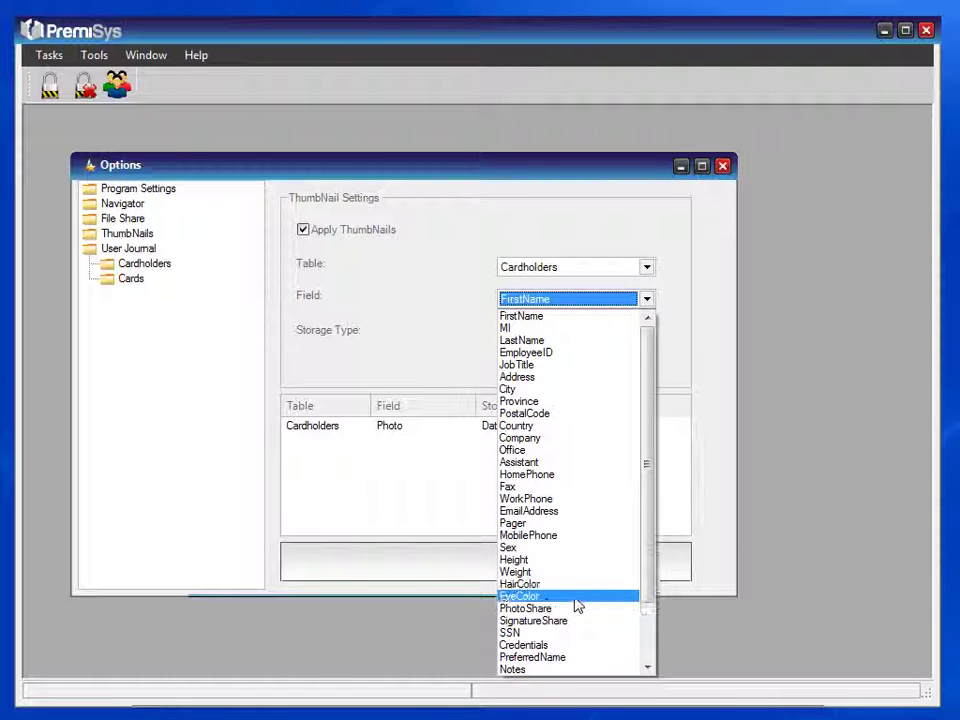
pyautogui.click(579, 609)
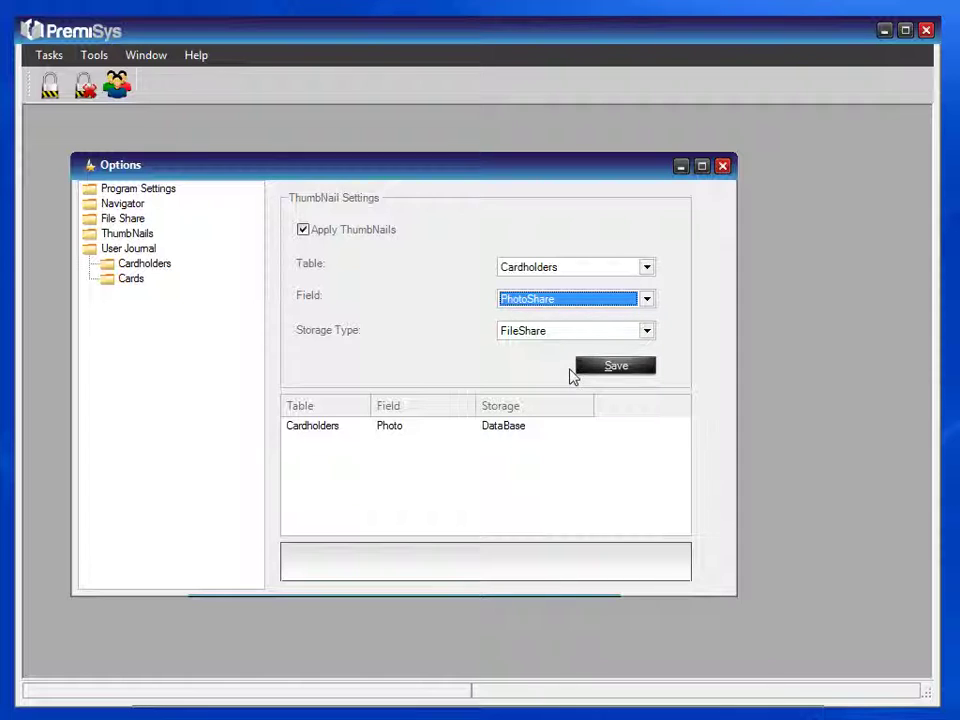
pyautogui.click(610, 368)
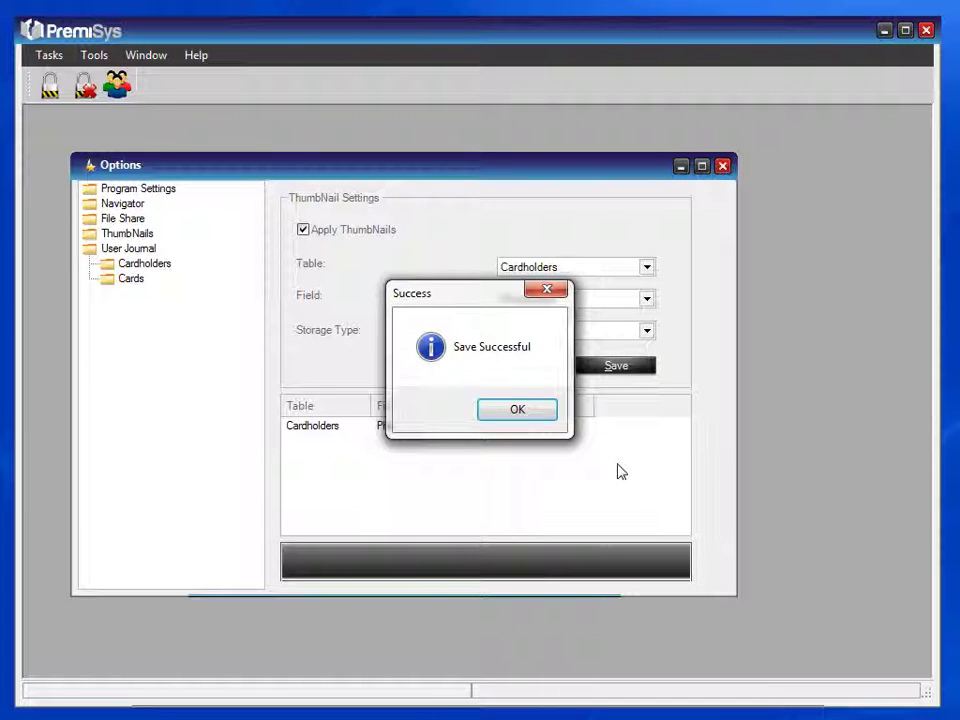
# - Dismiss the save confirmation and show the File Share settings page
pyautogui.click(537, 412)
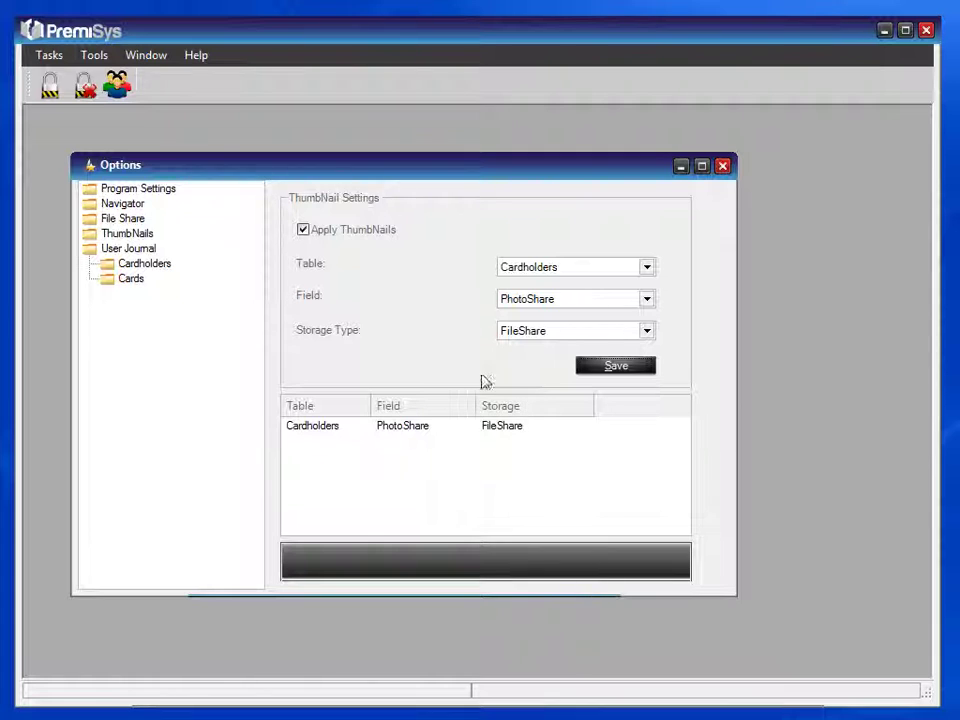
pyautogui.click(140, 220)
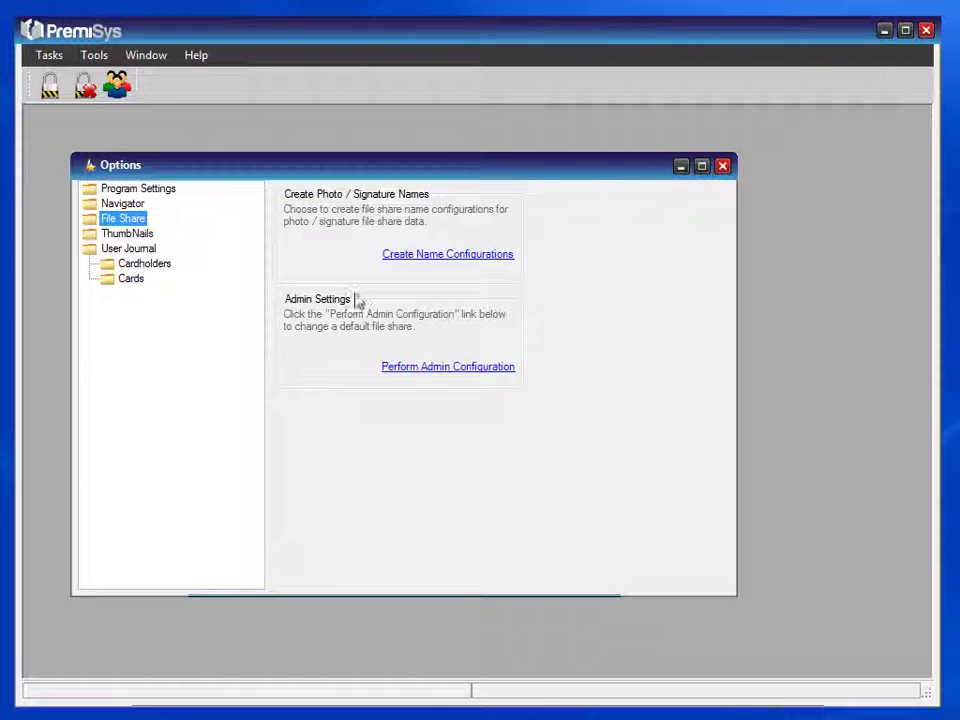
# - Open Create Name Configurations to set up photo file naming
pyautogui.click(456, 262)
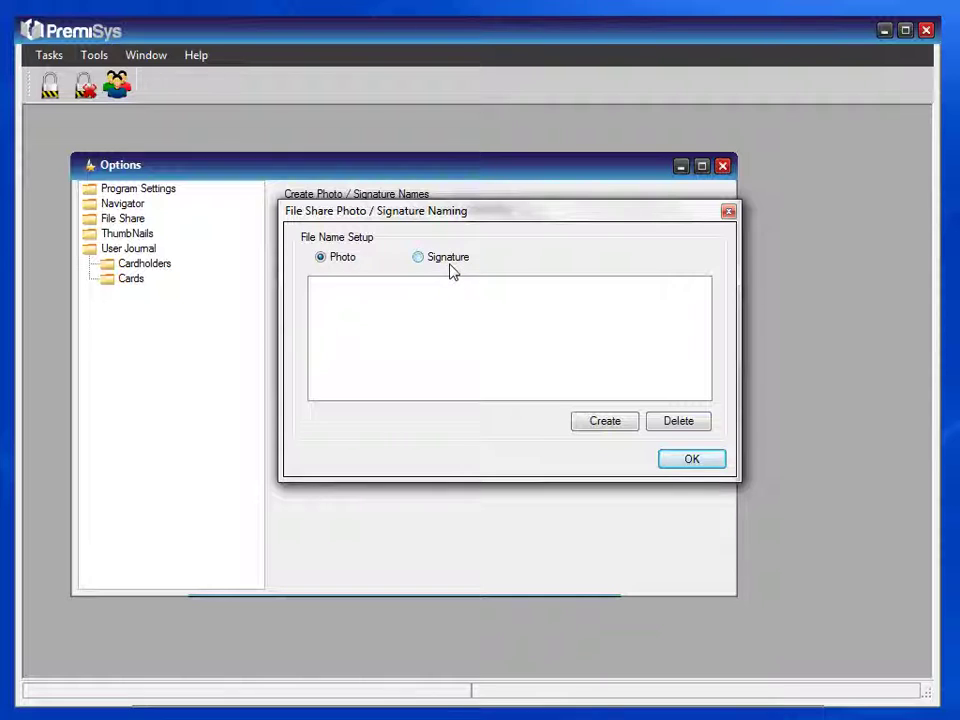
# - Build a new photo name format: [LastName], [FirstName] [CardHolder_ID]
pyautogui.click(605, 421)
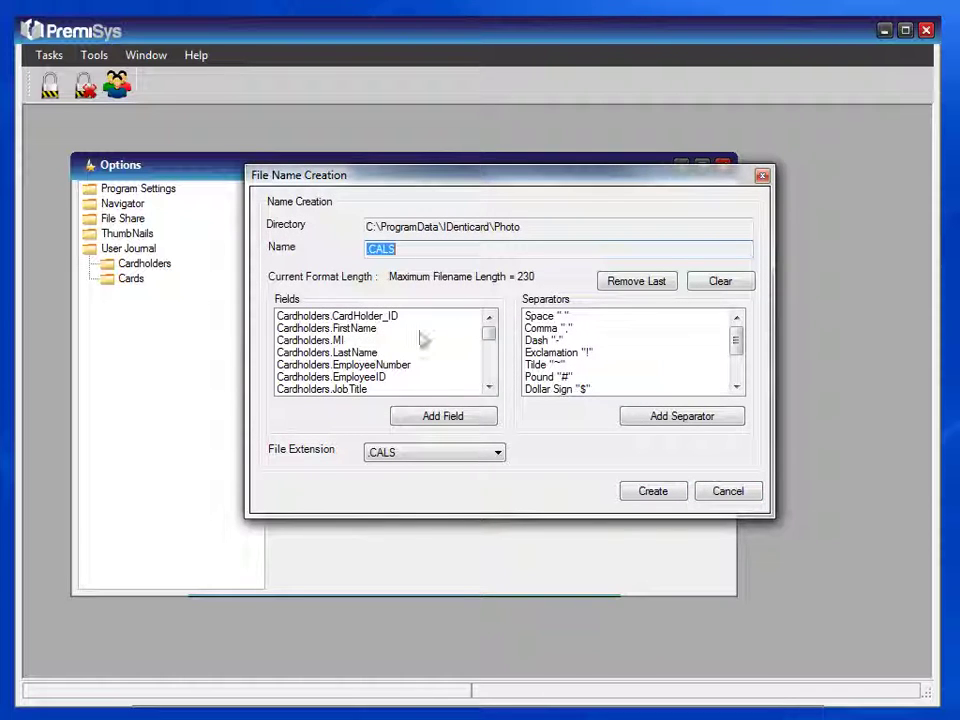
pyautogui.click(366, 354)
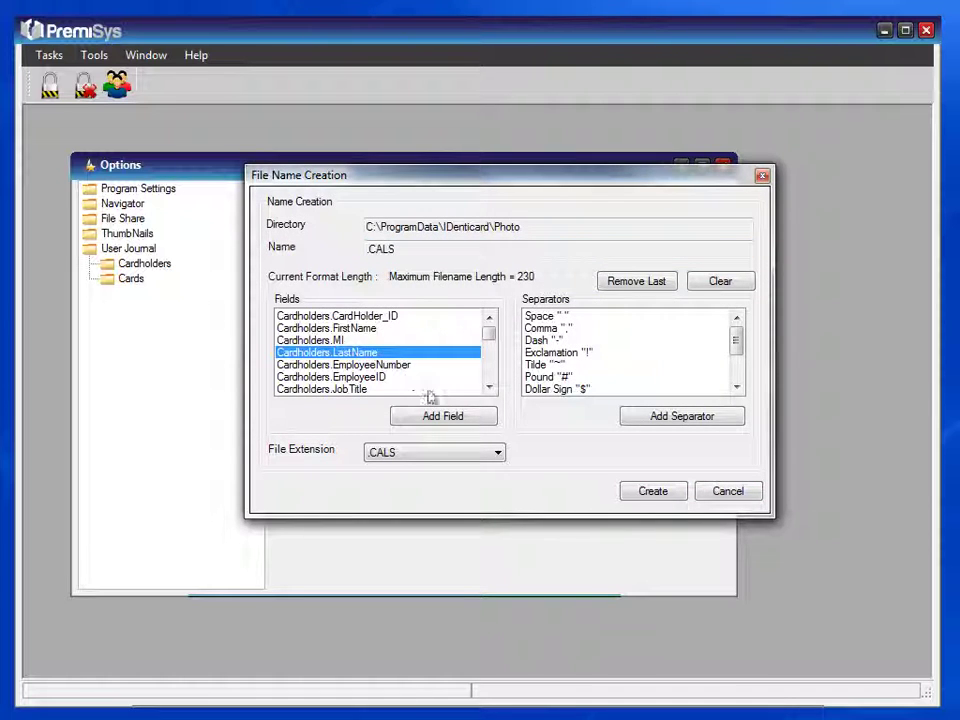
pyautogui.click(447, 419)
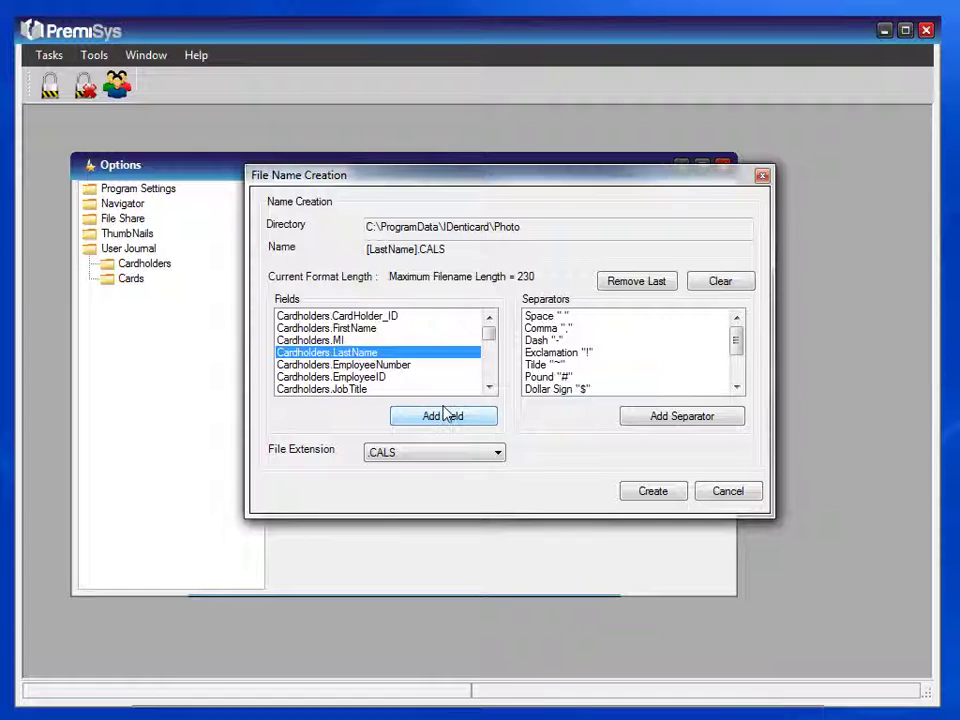
pyautogui.click(541, 328)
pyautogui.click(650, 424)
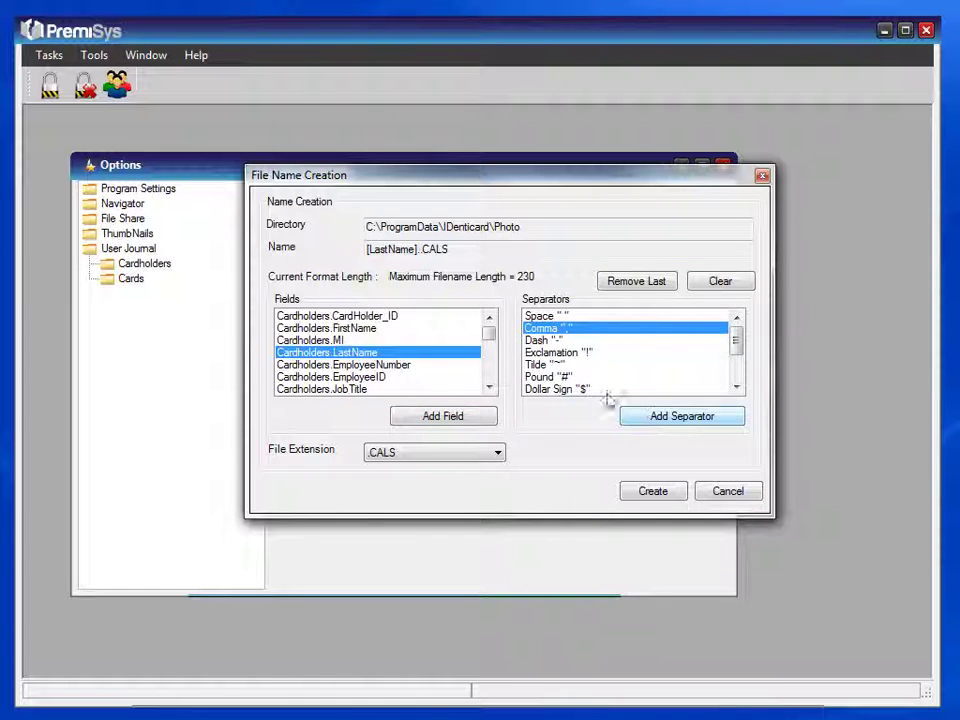
pyautogui.click(530, 316)
pyautogui.click(671, 420)
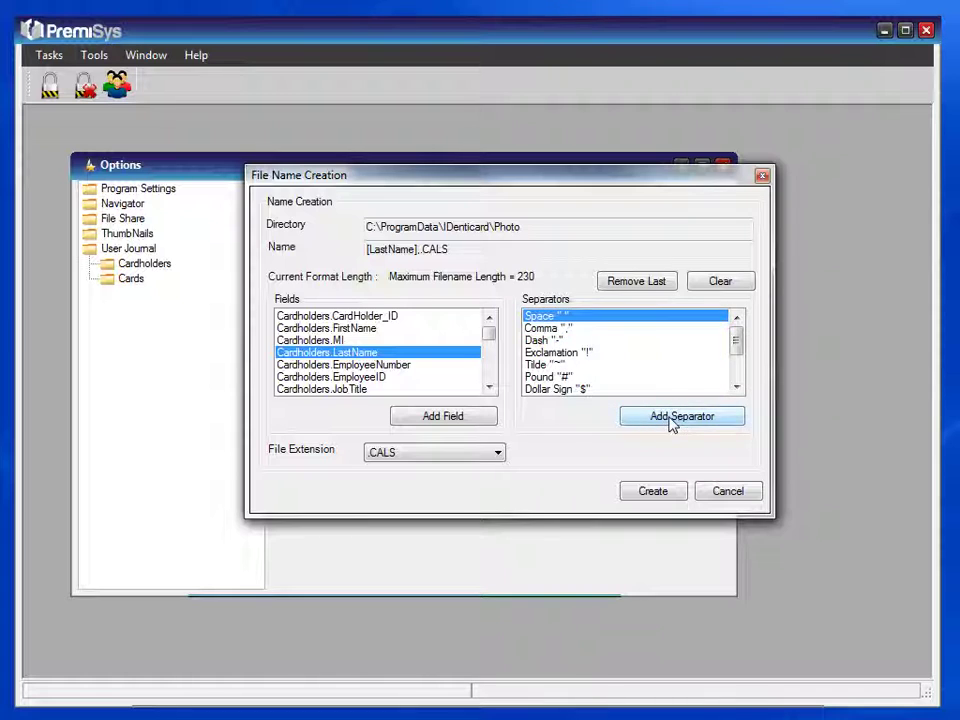
pyautogui.click(368, 330)
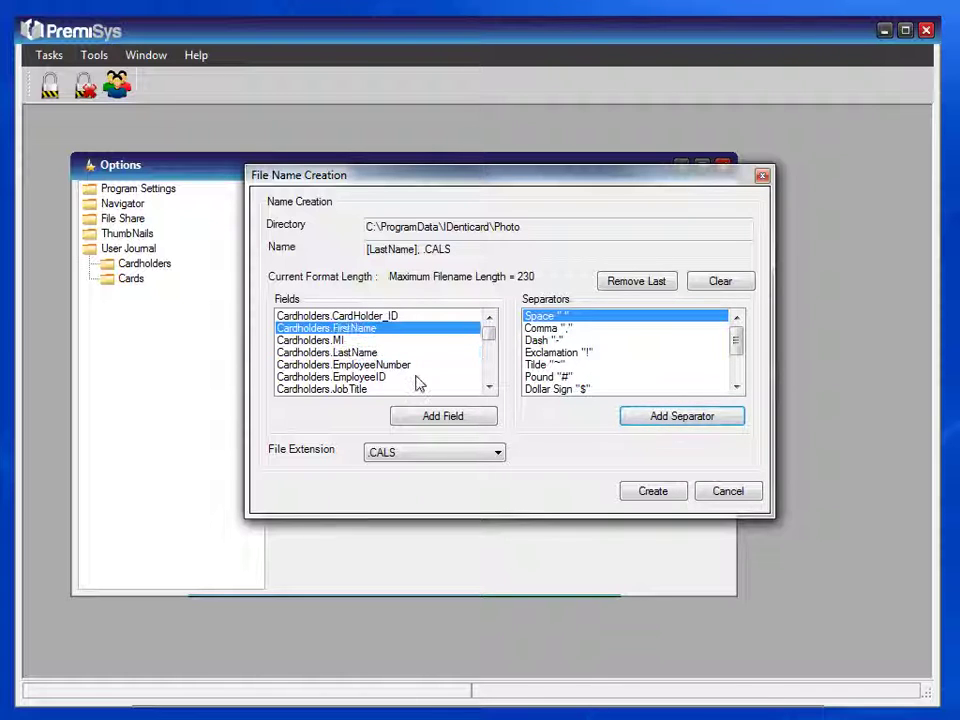
pyautogui.click(441, 421)
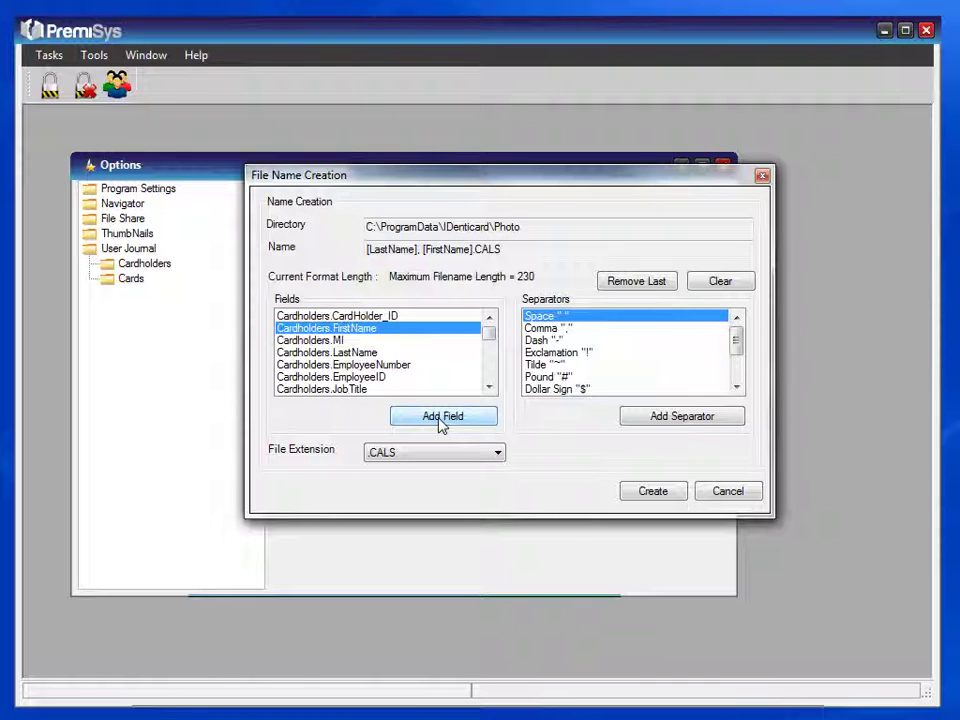
pyautogui.click(641, 416)
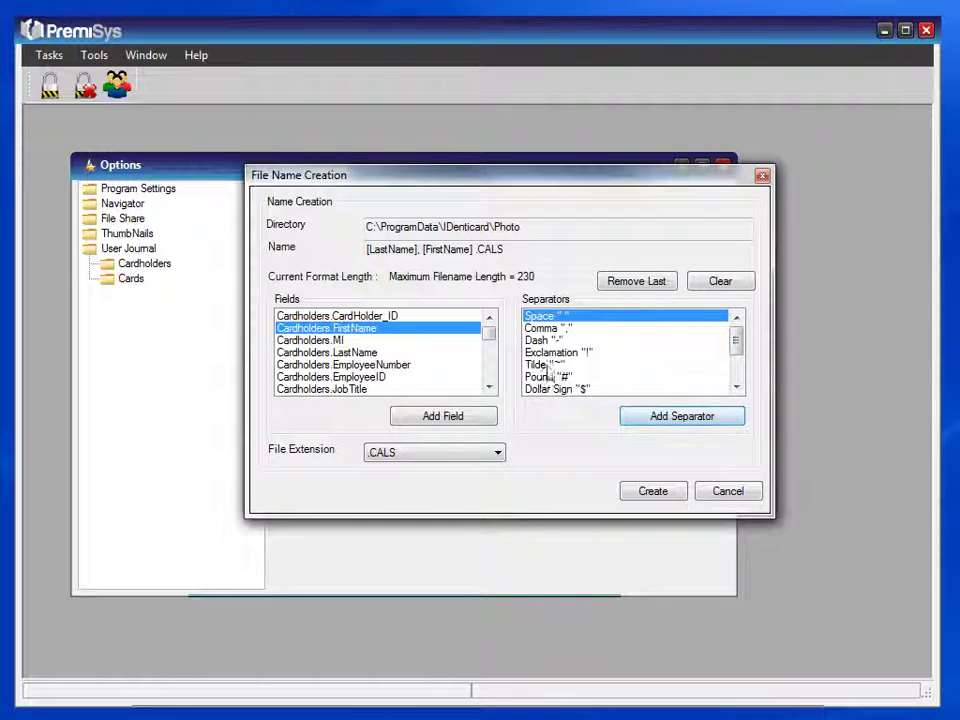
pyautogui.click(370, 316)
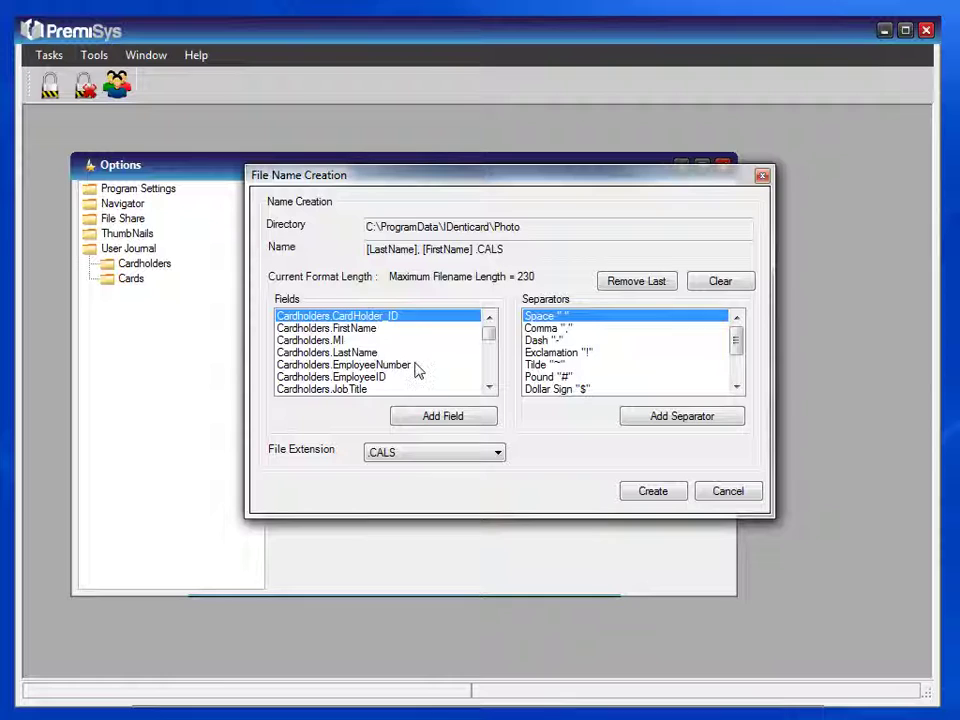
pyautogui.click(440, 418)
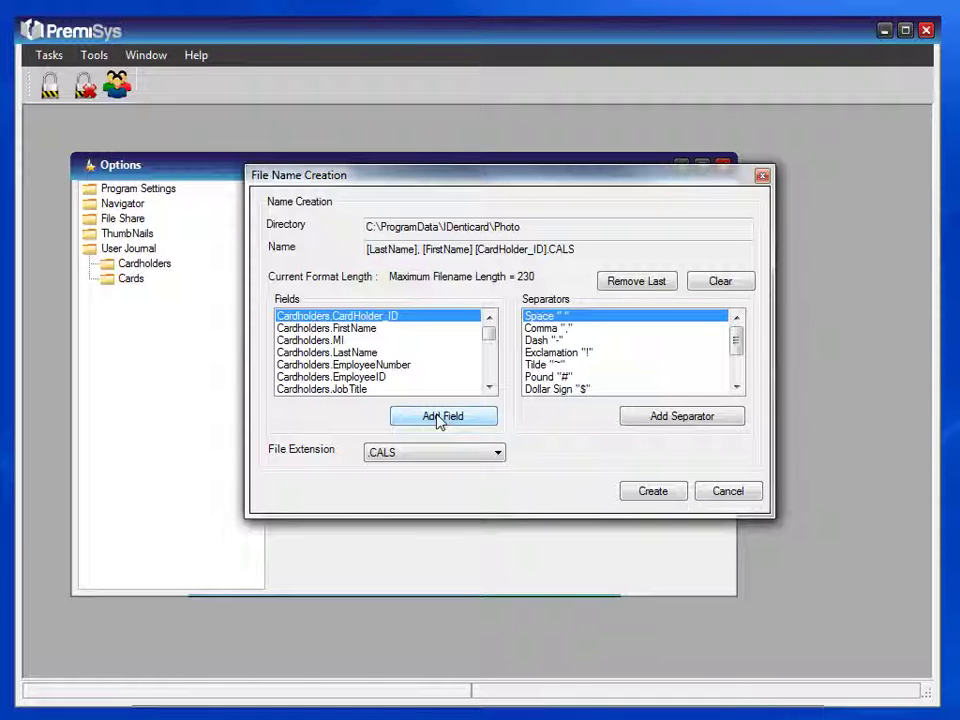
# - Give the format the .JPEG extension, create it, and open File Share Administration
pyautogui.click(497, 453)
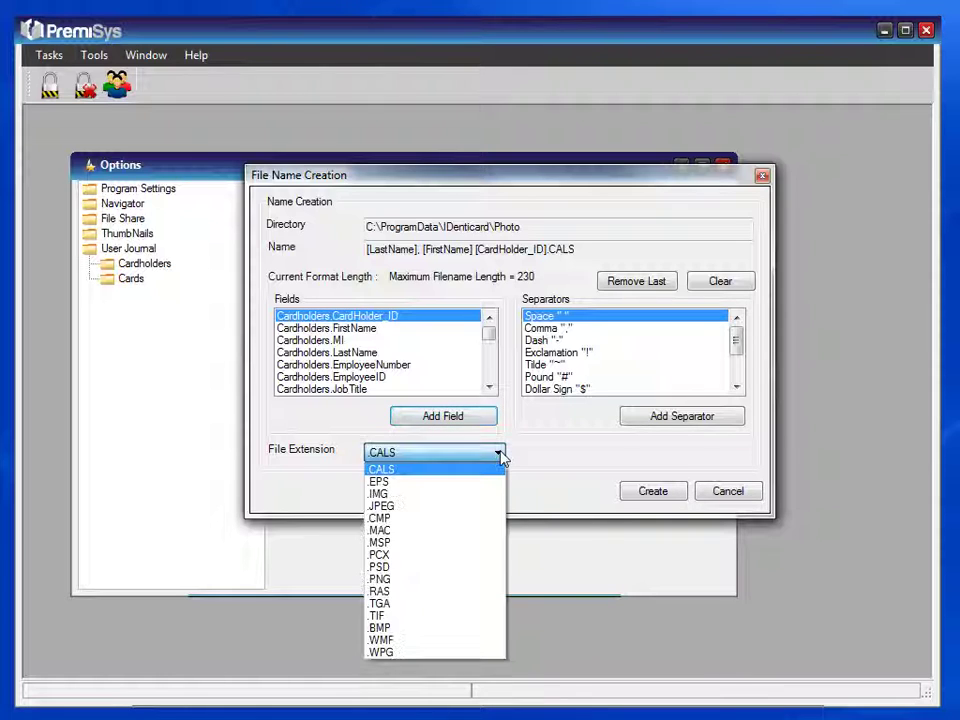
pyautogui.click(456, 508)
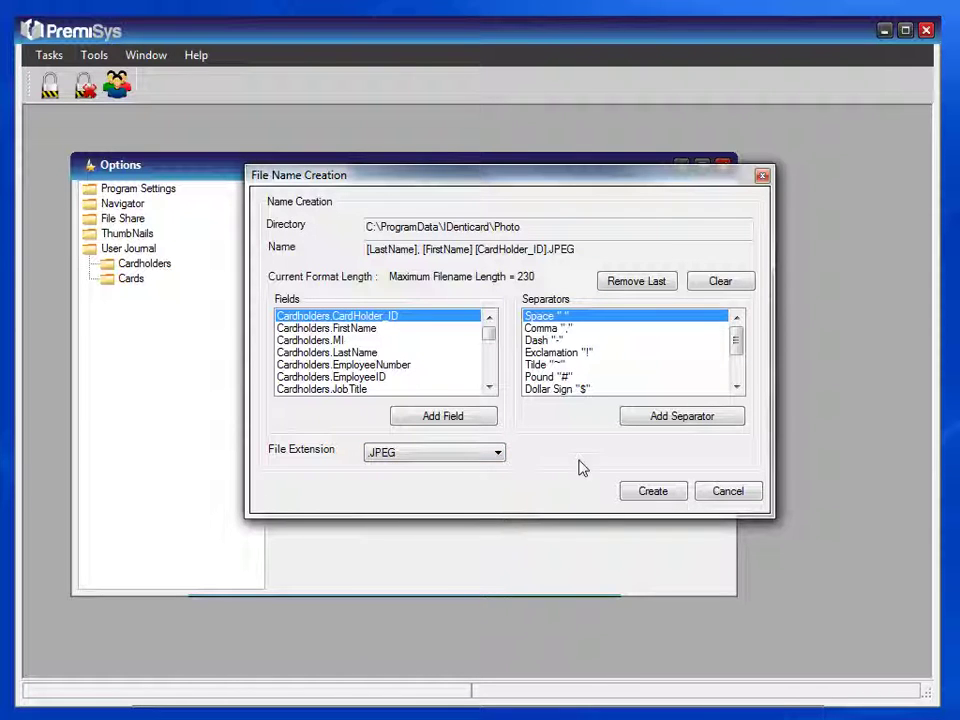
pyautogui.click(637, 494)
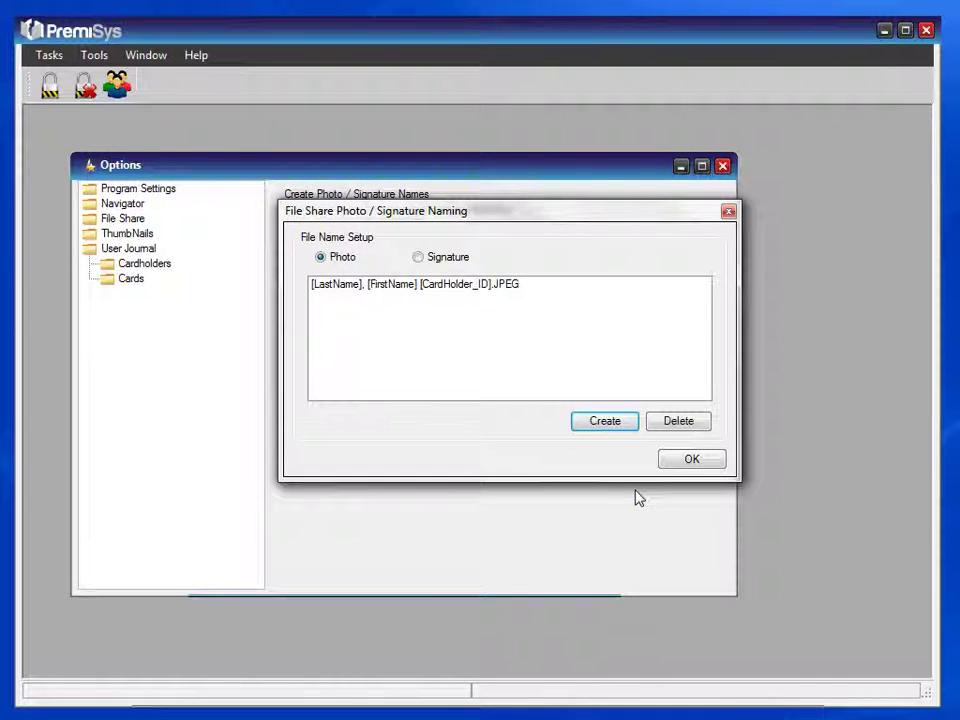
pyautogui.click(683, 462)
pyautogui.click(507, 370)
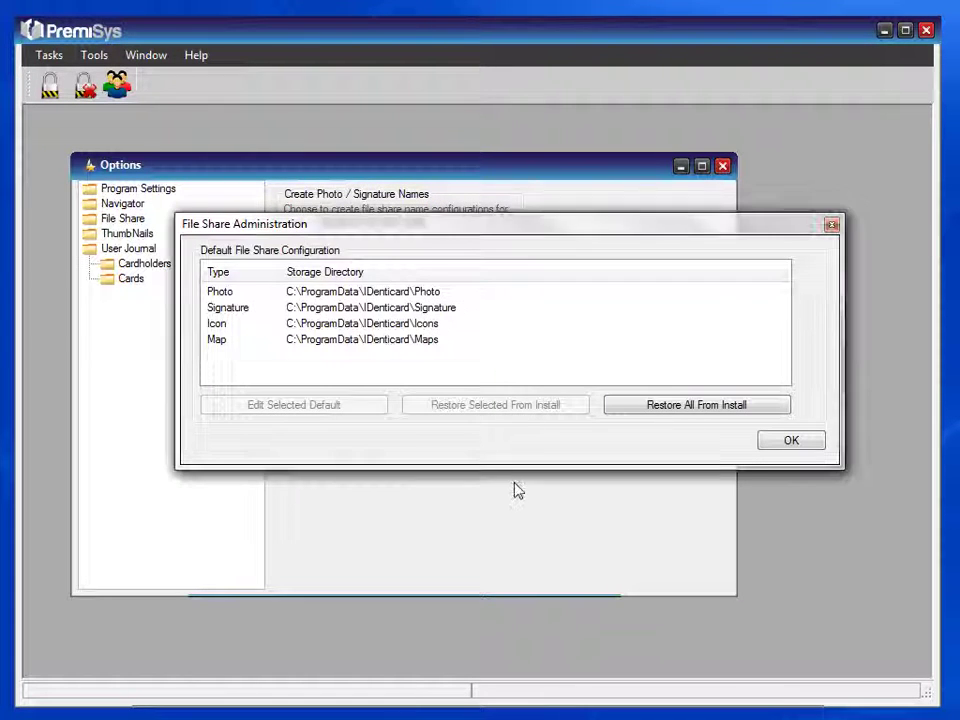
# - Edit the default Photo share directory C:\ProgramData\IDenticard\Photo, browsing folders without choosing one
pyautogui.click(328, 292)
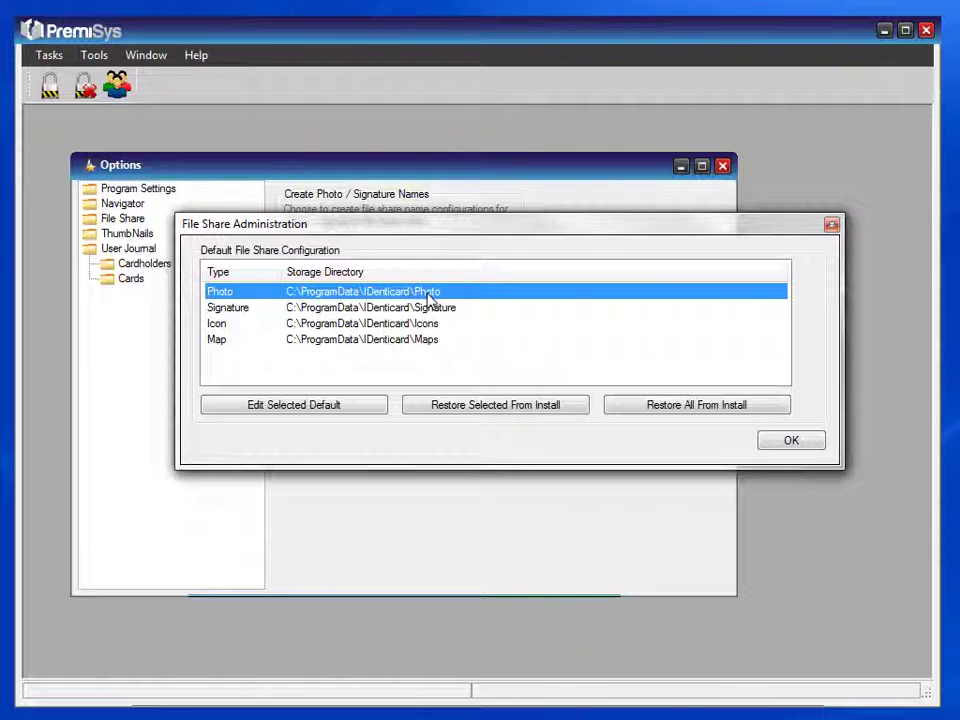
pyautogui.click(296, 408)
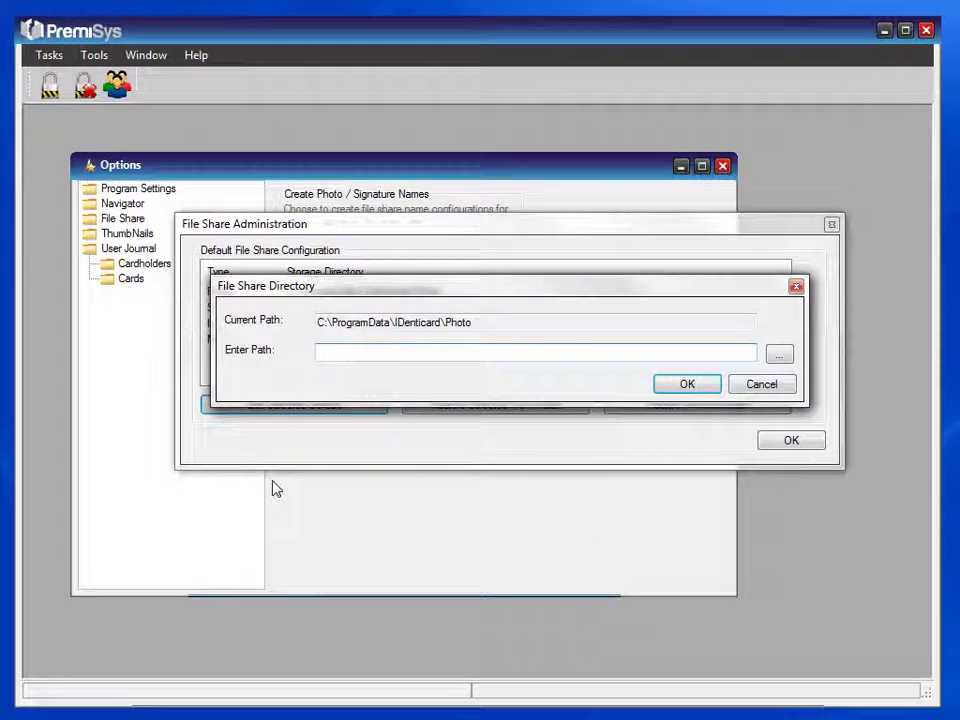
pyautogui.click(779, 356)
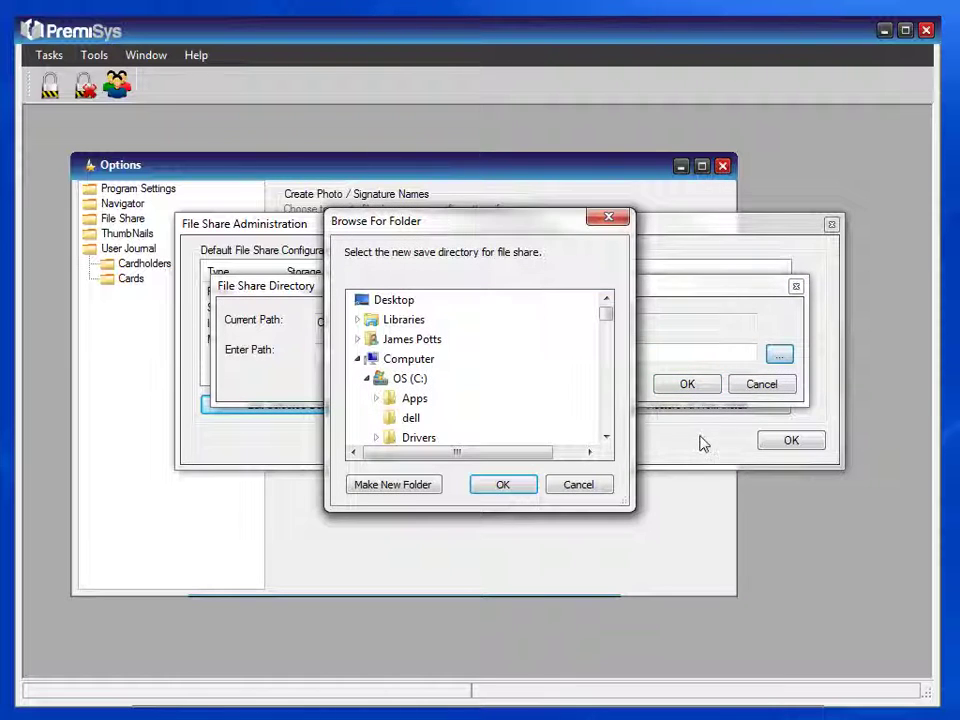
pyautogui.moveTo(606, 318); pyautogui.dragTo(612, 376)
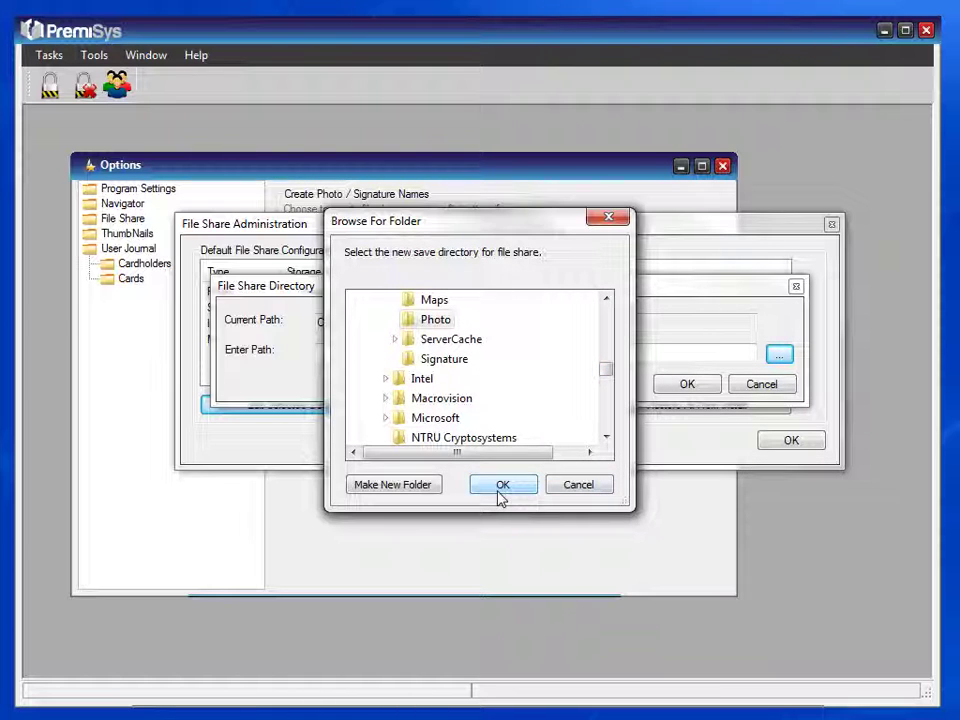
pyautogui.click(604, 490)
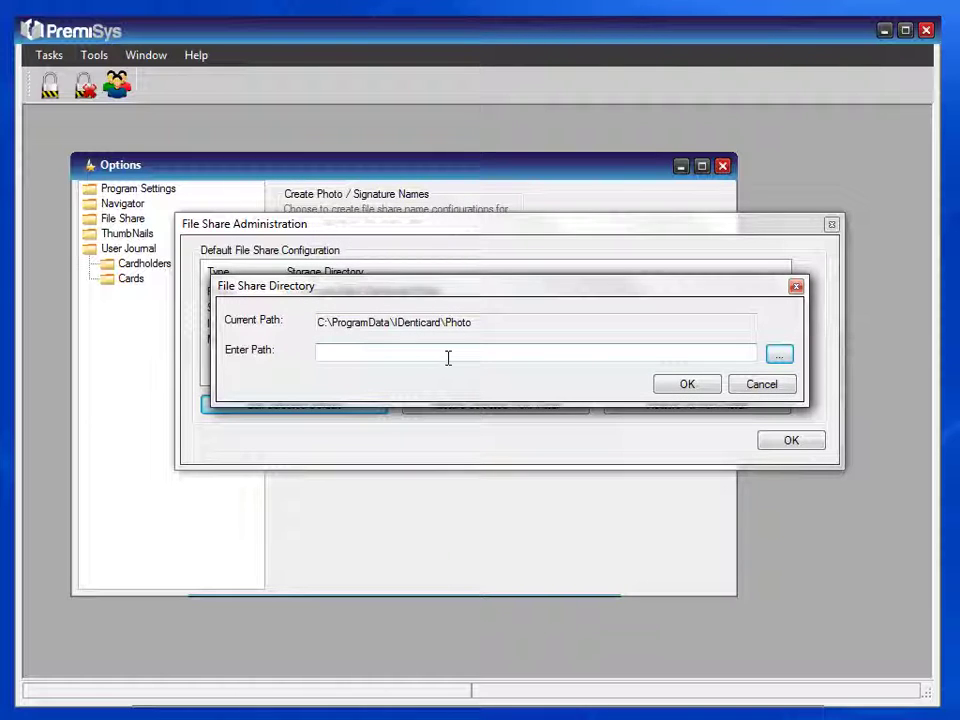